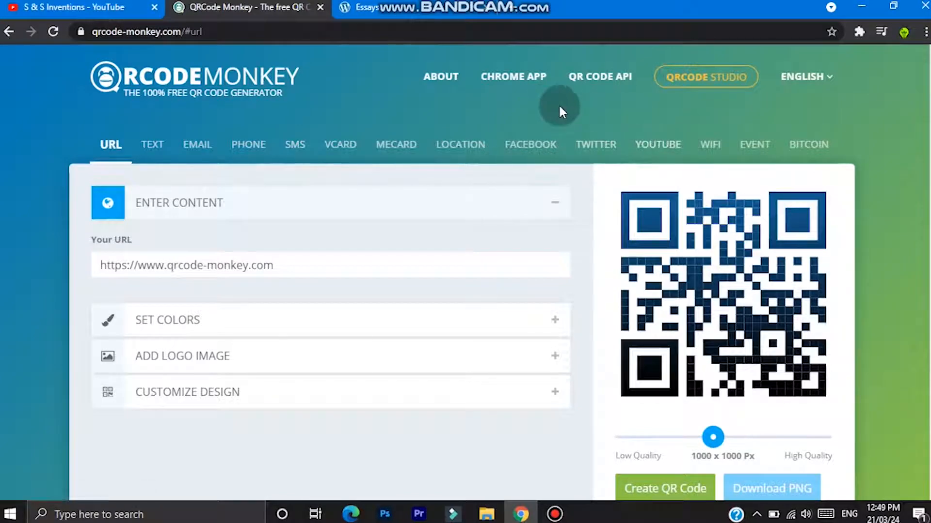
- Choose YouTube as the QR code content type and fill its URL with the address copied from the open S & S Inventions channel page
click(642, 144)
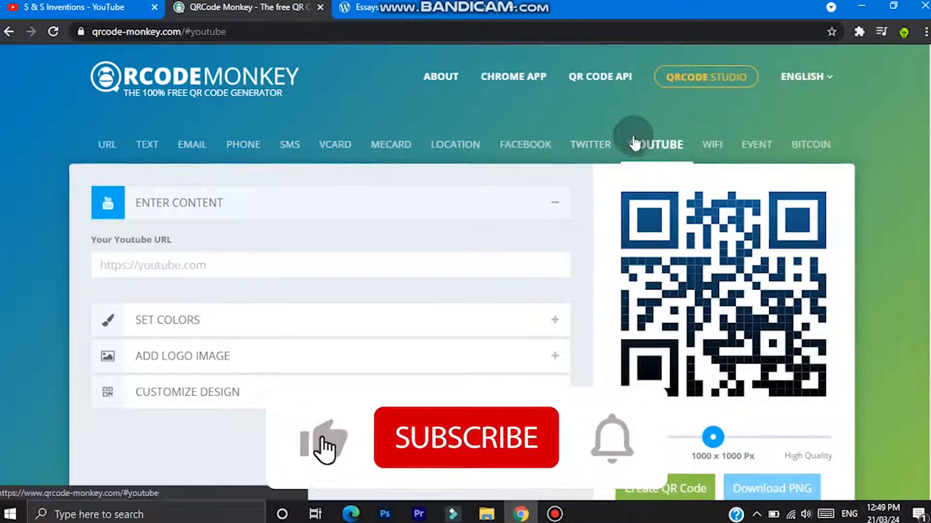
click(144, 263)
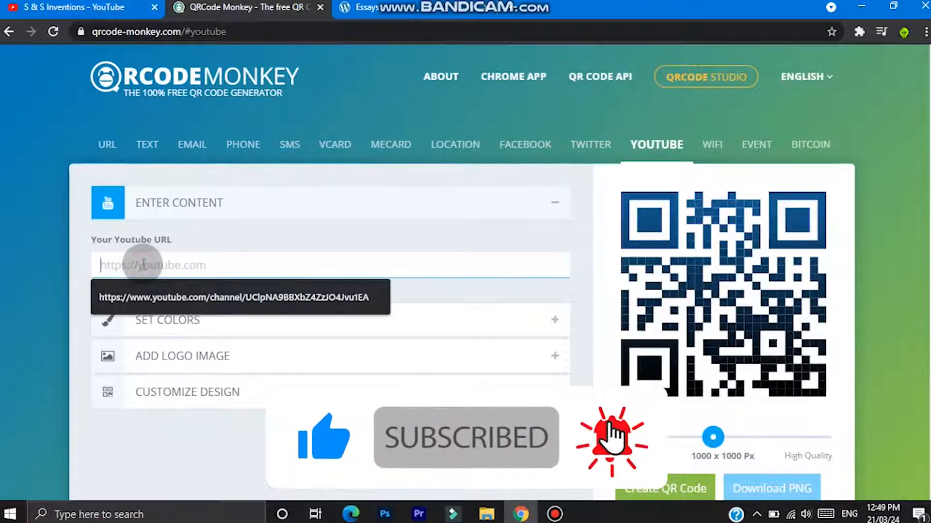
click(55, 6)
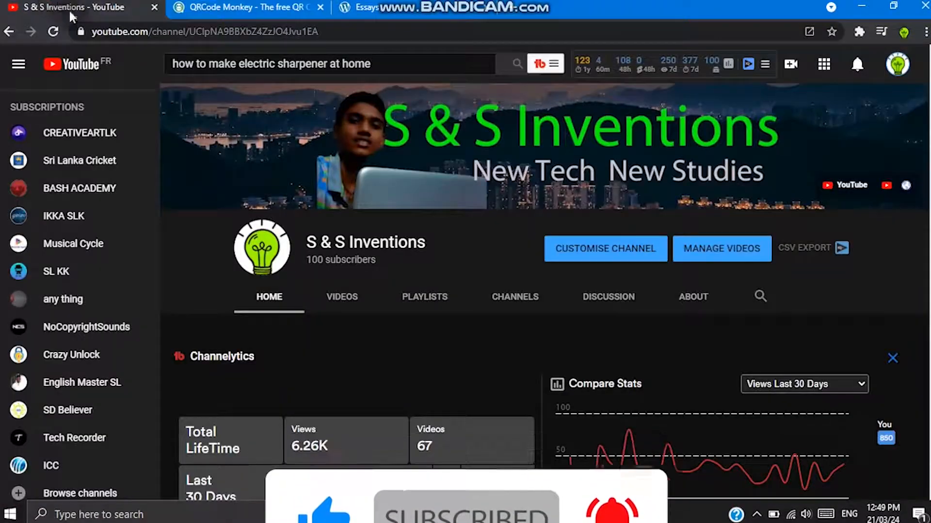
right_click(198, 31)
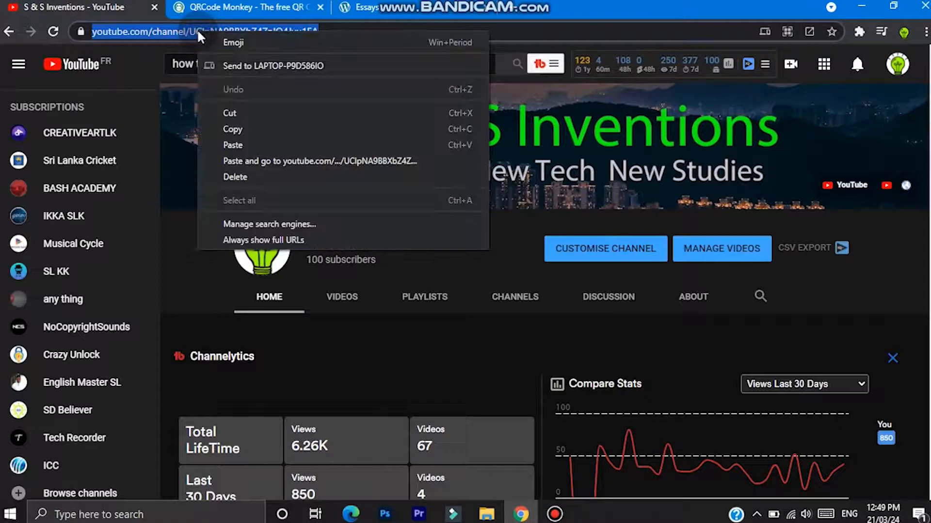
click(219, 129)
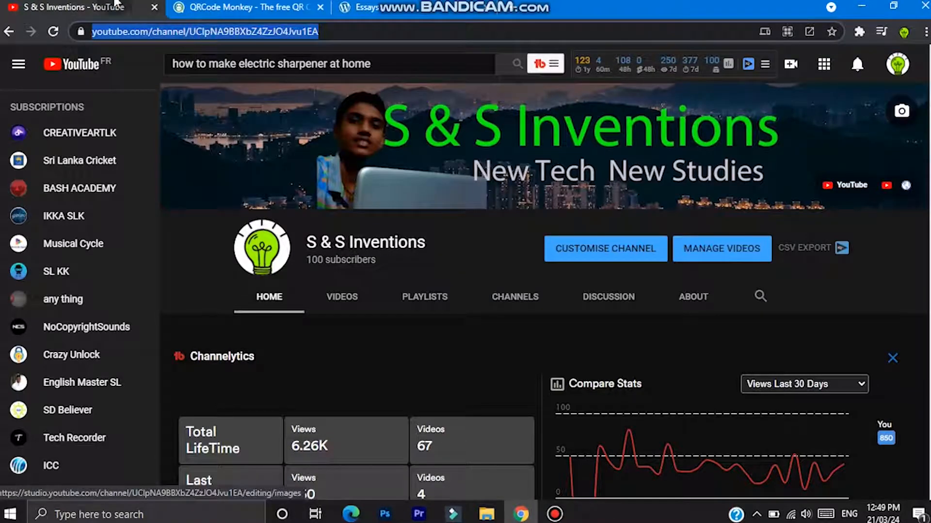
click(238, 7)
right_click(193, 266)
click(241, 370)
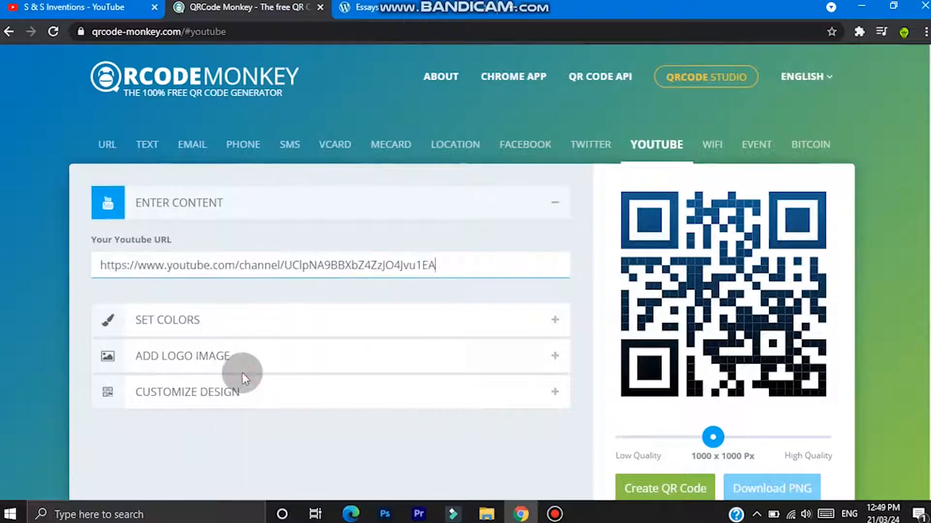
- Set the single foreground color to near-black #040607 and create the QR code
click(206, 320)
scroll(207, 322, down, 1)
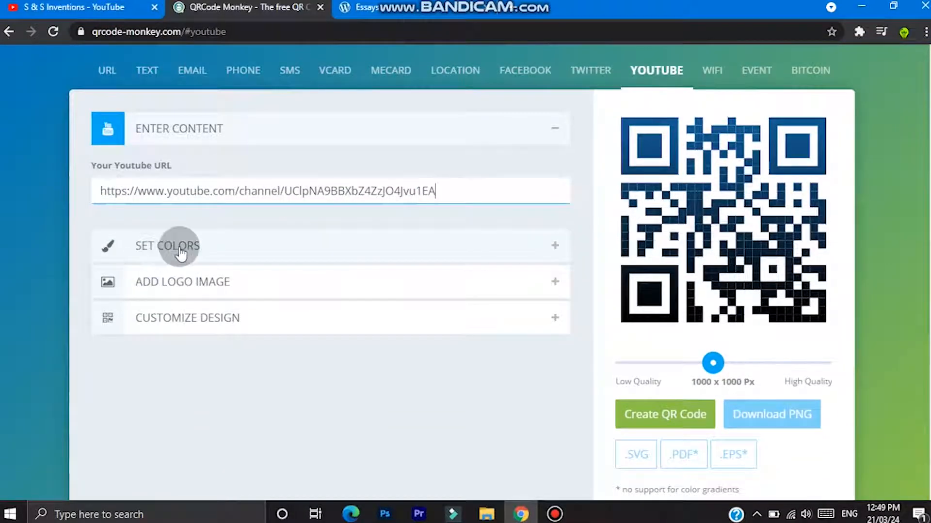
click(179, 248)
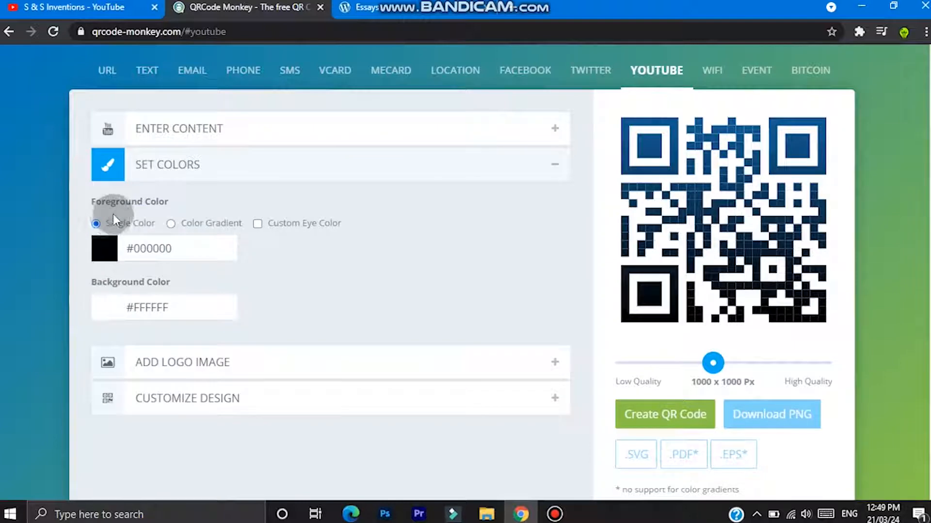
click(103, 244)
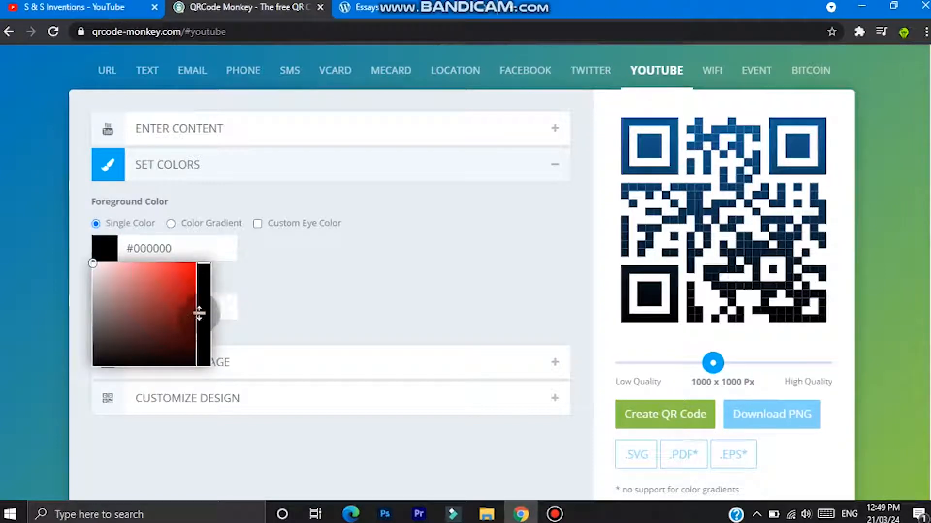
click(194, 364)
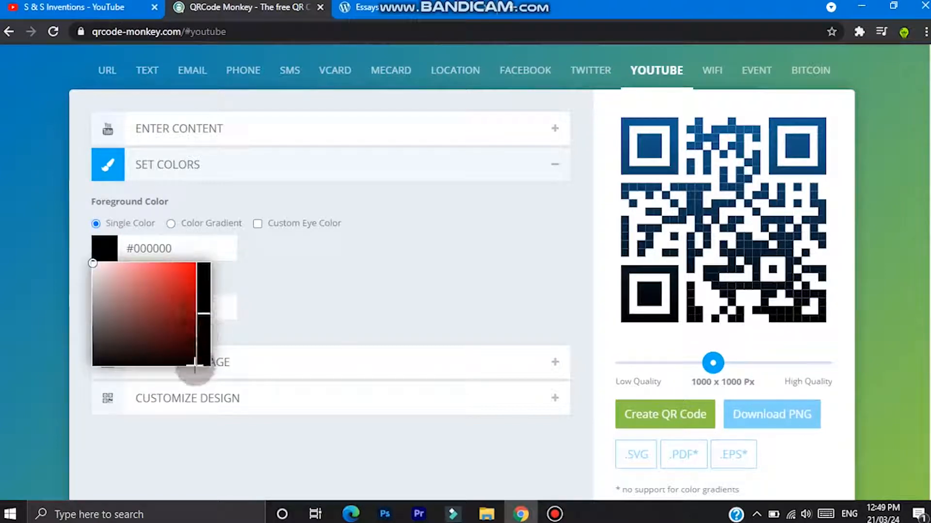
click(195, 364)
click(137, 364)
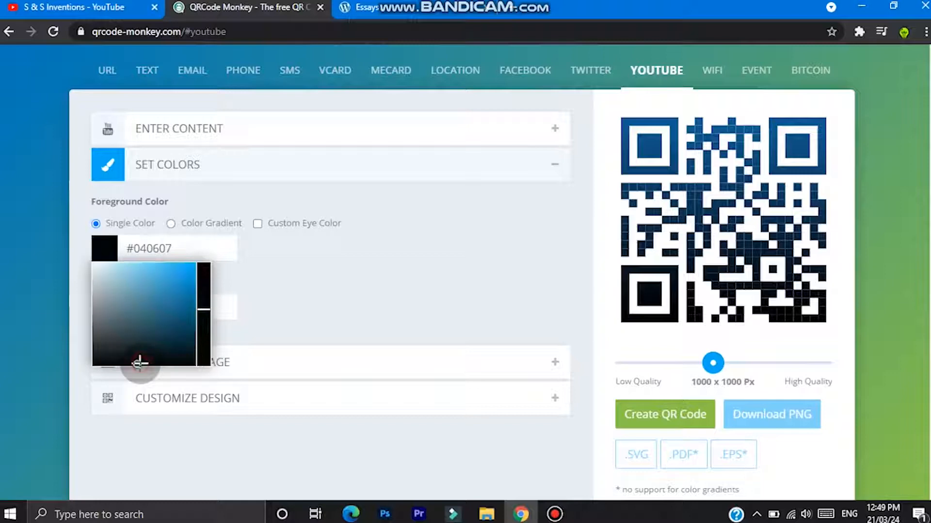
click(267, 240)
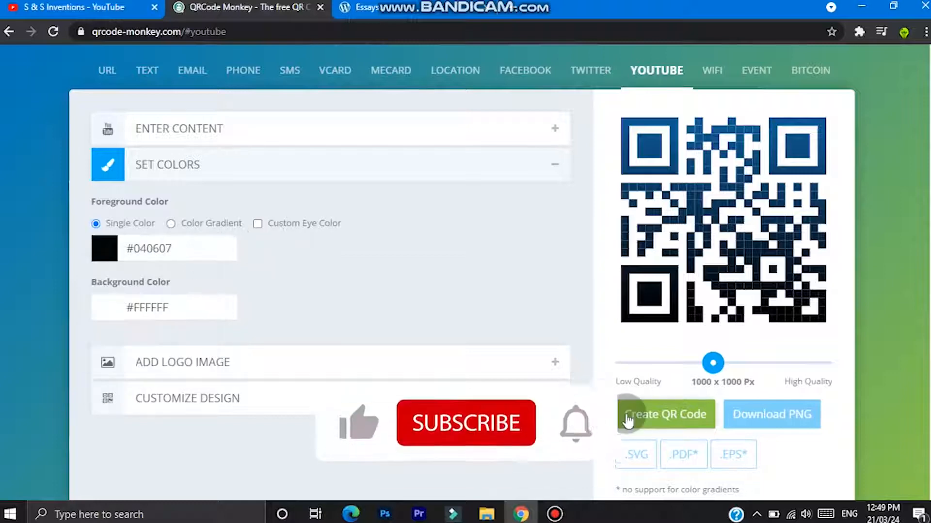
click(644, 413)
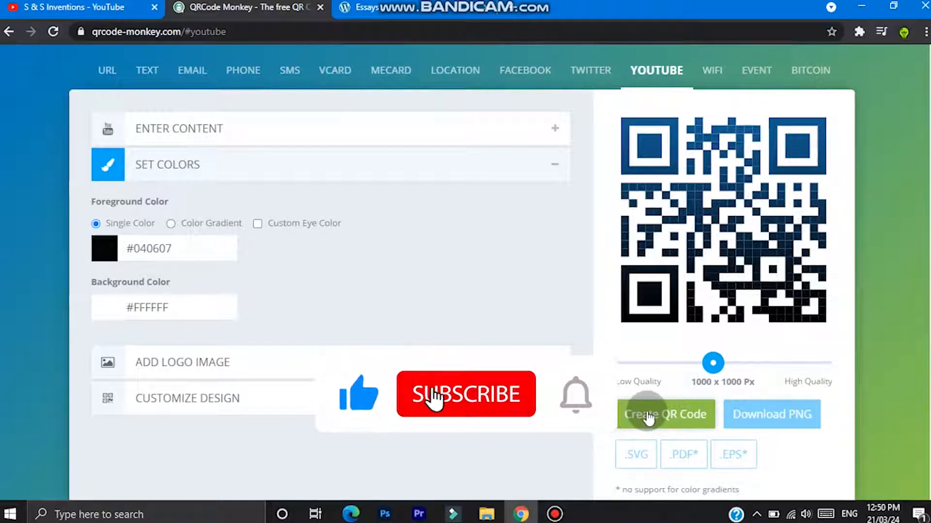
click(646, 412)
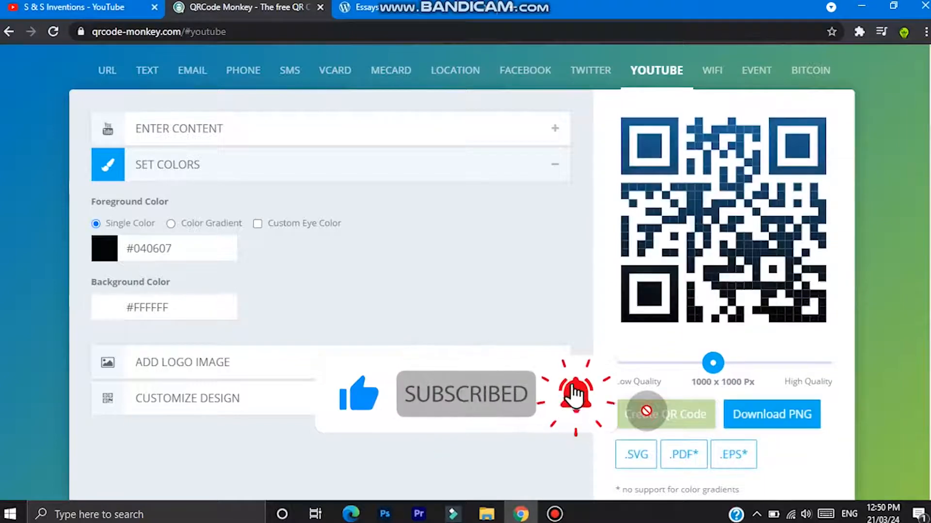
- Switch the foreground to a color gradient and create the QR code with the square red YouTube gallery logo
click(171, 224)
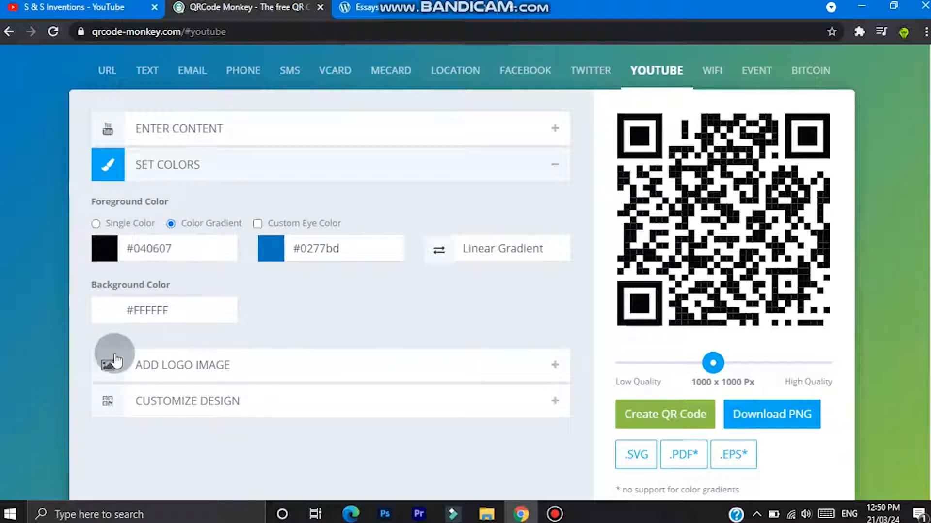
scroll(504, 178, down, 2)
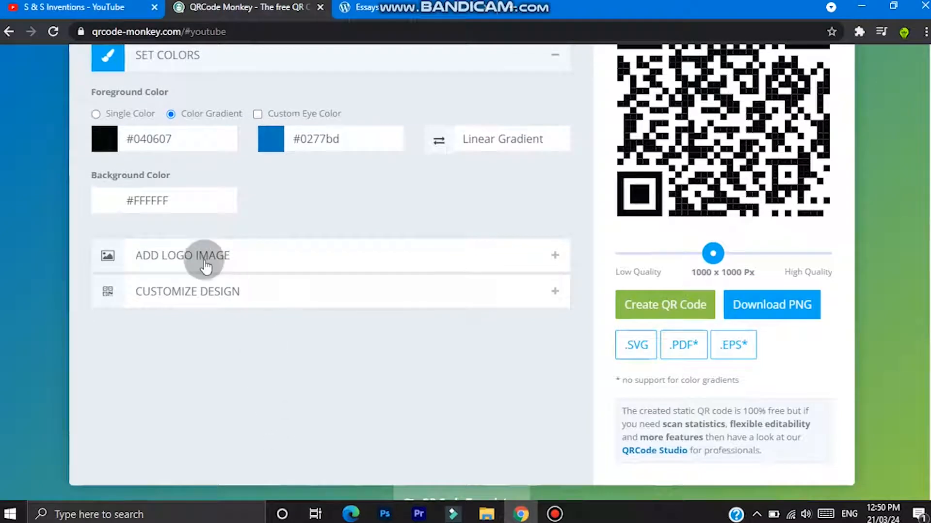
click(196, 257)
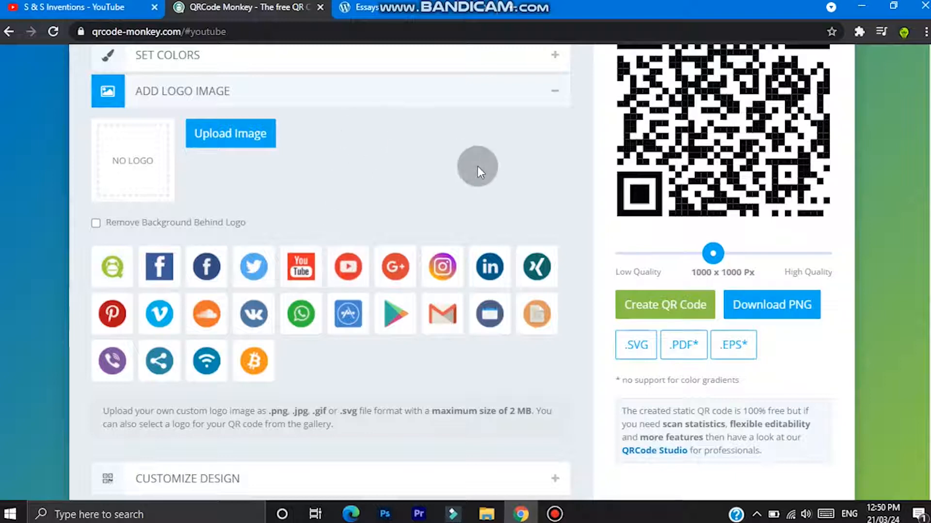
click(315, 273)
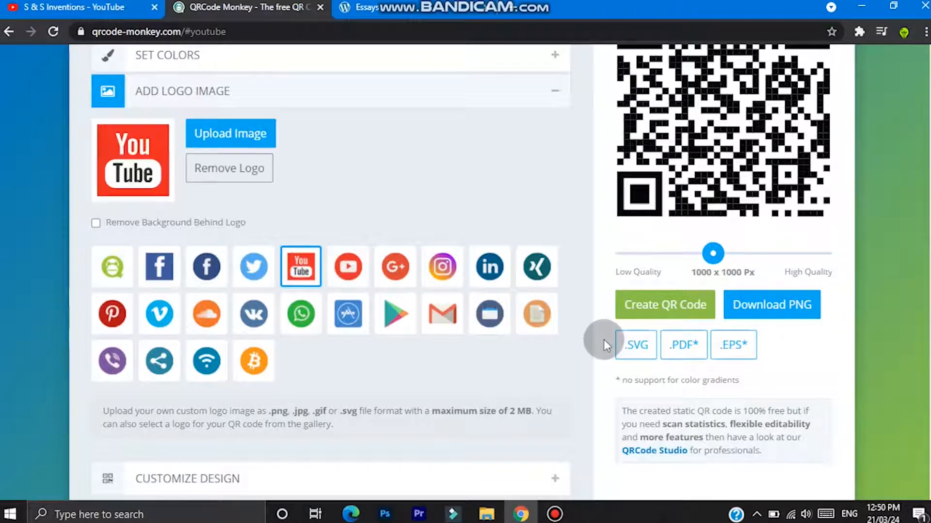
click(645, 311)
- Upload the green light-bulb image from the computer as the logo and regenerate the QR code
scroll(914, 100, up, 1)
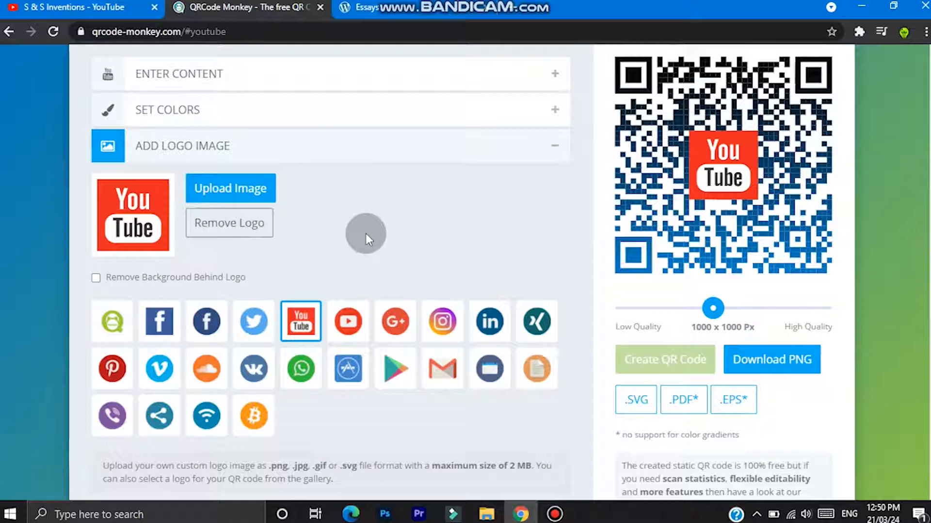
click(212, 192)
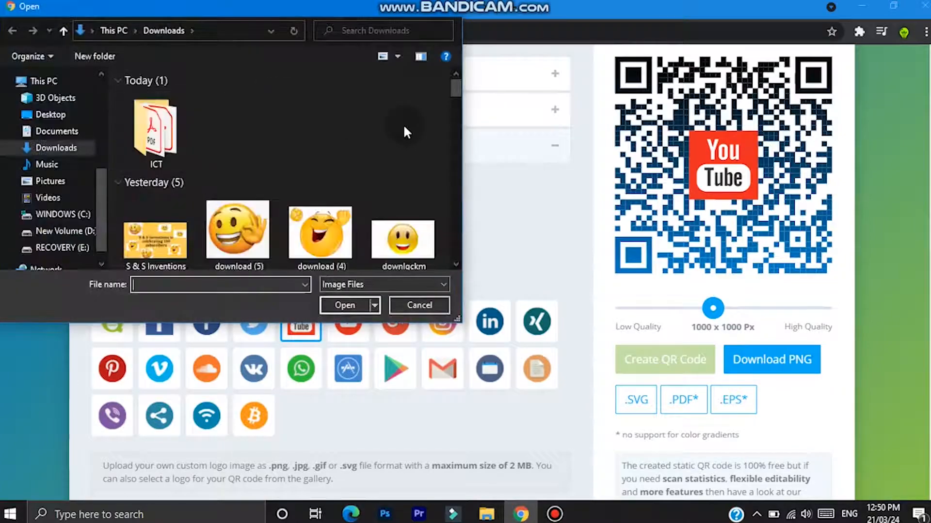
drag(455, 87, 452, 165)
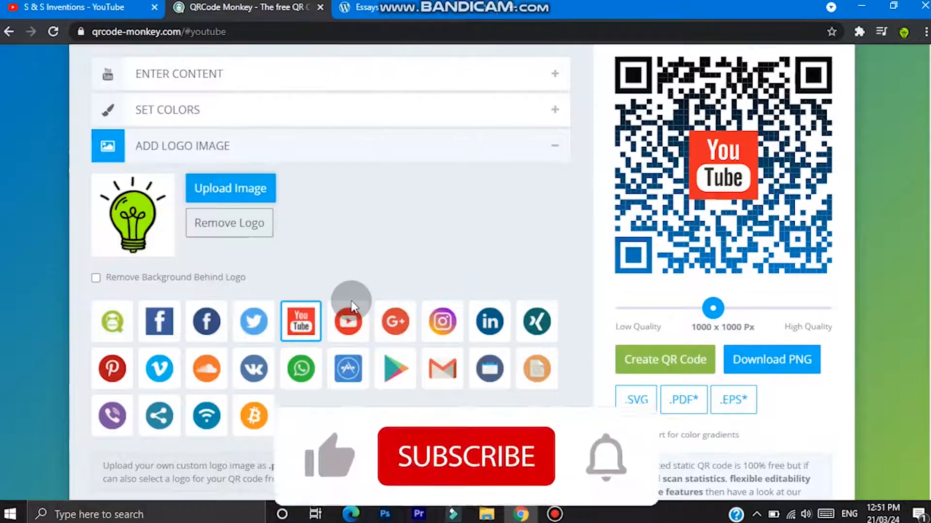
click(628, 359)
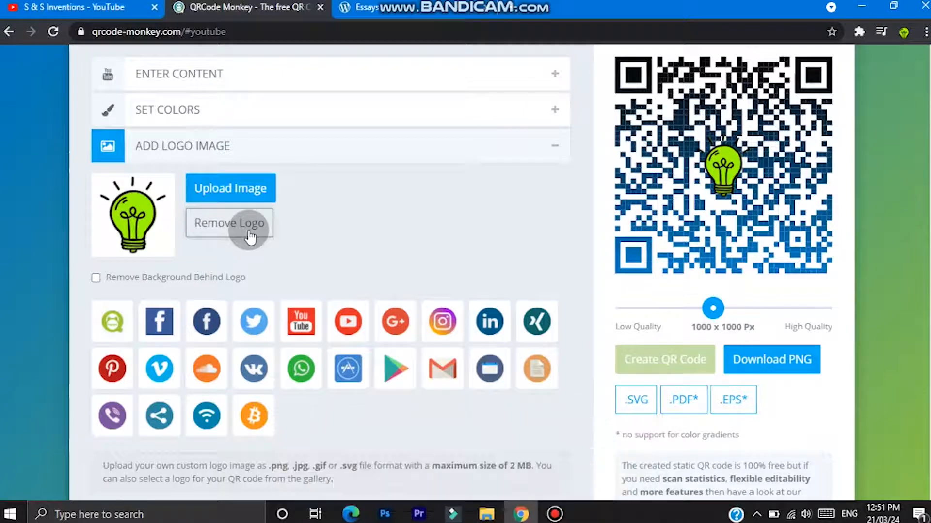
- Remove the light-bulb logo and regenerate the QR code without a logo
click(229, 233)
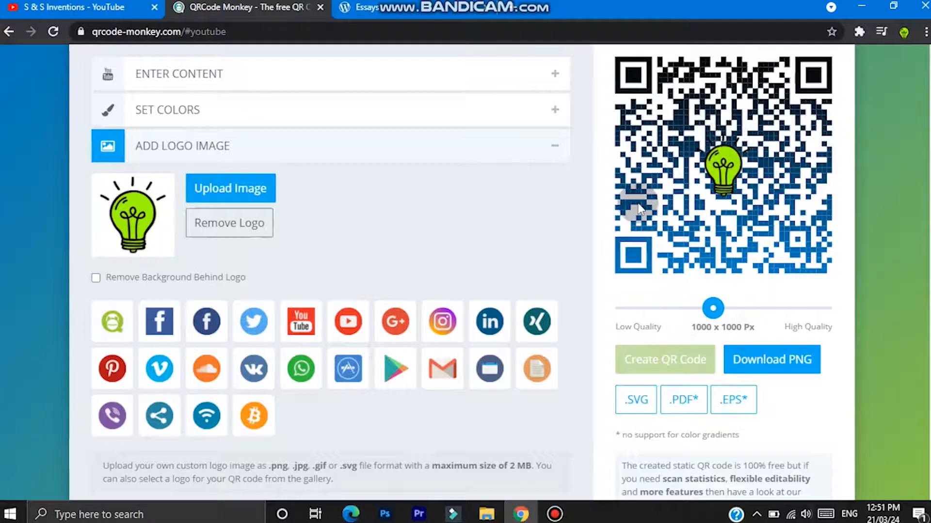
click(223, 234)
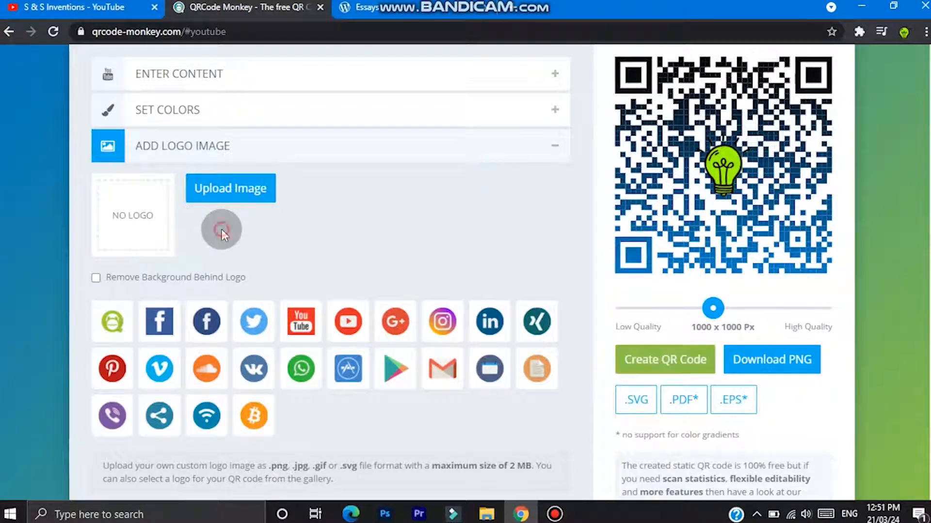
click(635, 355)
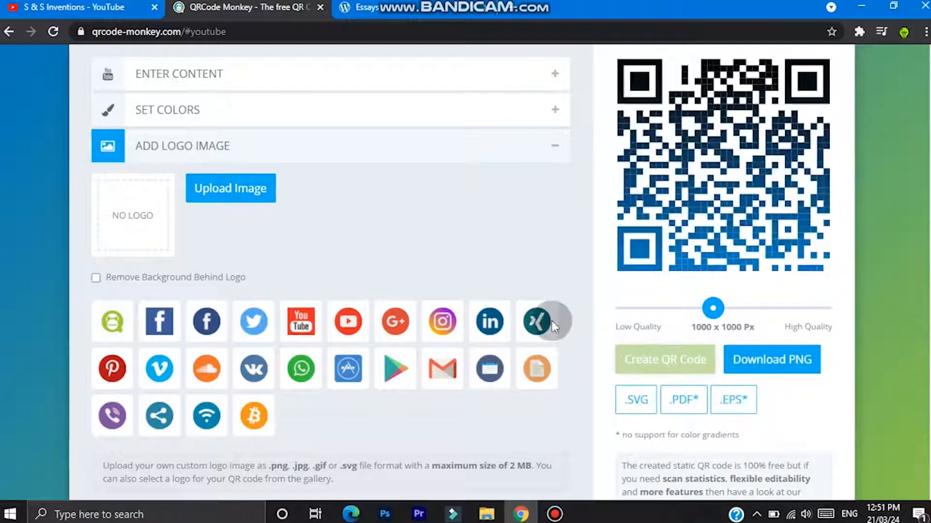
- Add the square red YouTube gallery logo again and regenerate the QR code
click(306, 330)
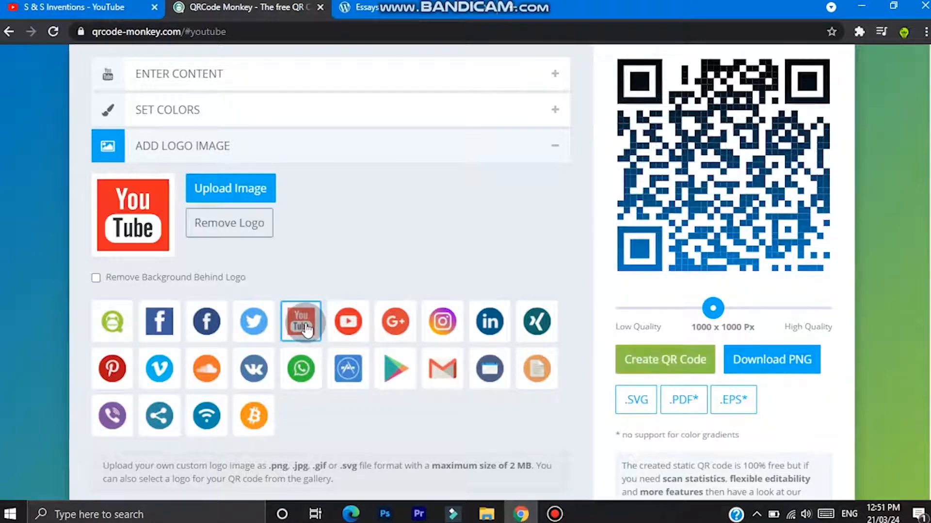
click(648, 357)
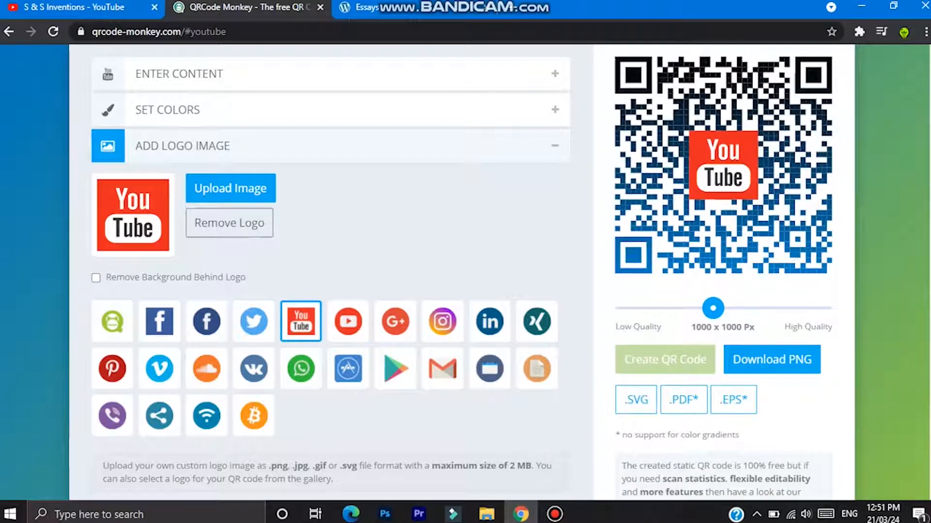
- In the design customization, pick the sixth body shape of the second row and regenerate the QR code
scroll(461, 272, down, 1)
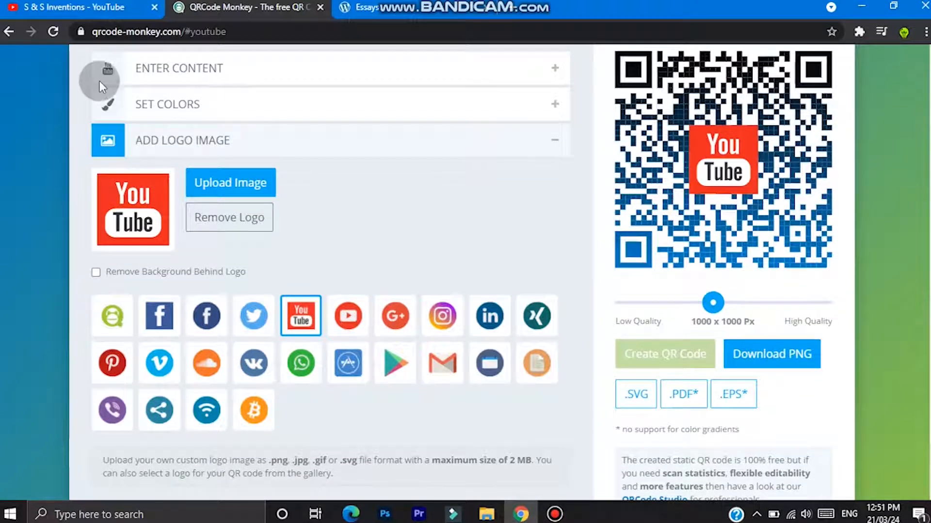
scroll(98, 80, down, 10)
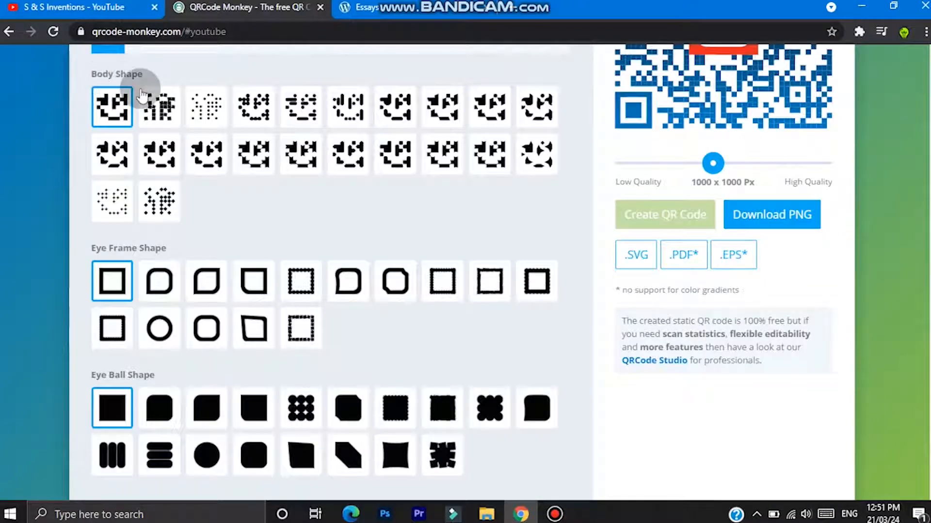
click(159, 106)
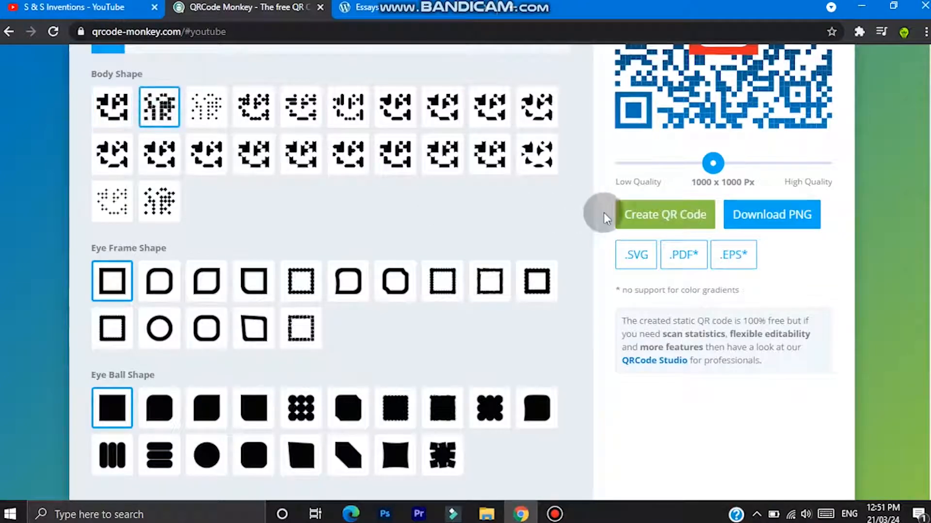
click(343, 154)
click(643, 216)
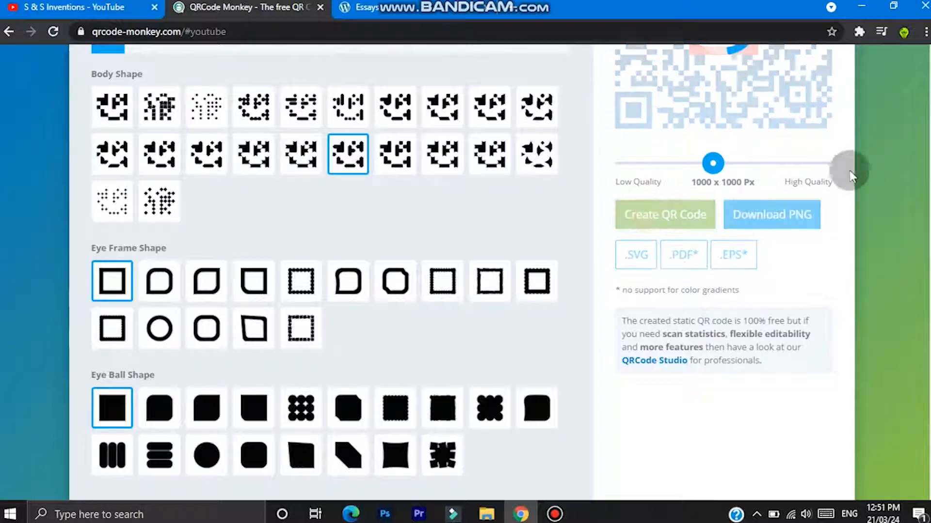
scroll(923, 112, up, 2)
scroll(533, 72, up, 3)
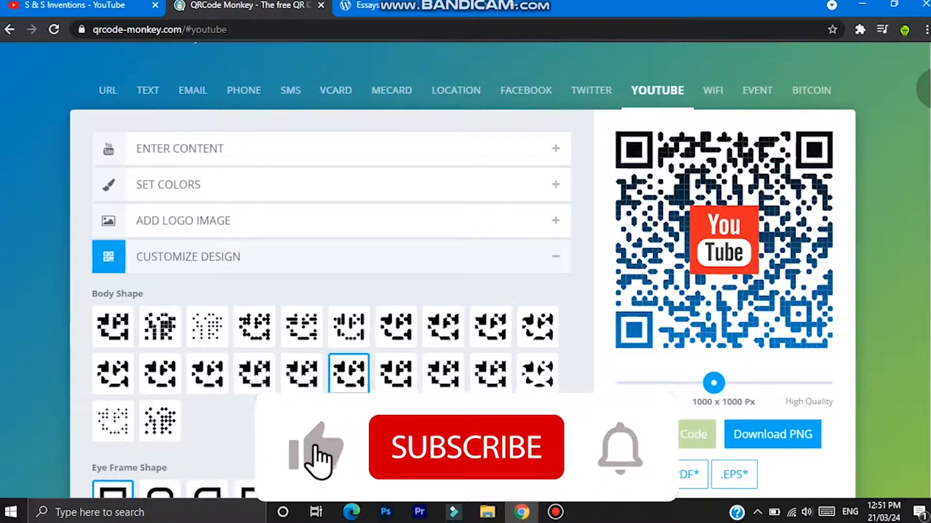
- Change the body shape to the last one in the second row and regenerate the QR code
scroll(533, 73, down, 7)
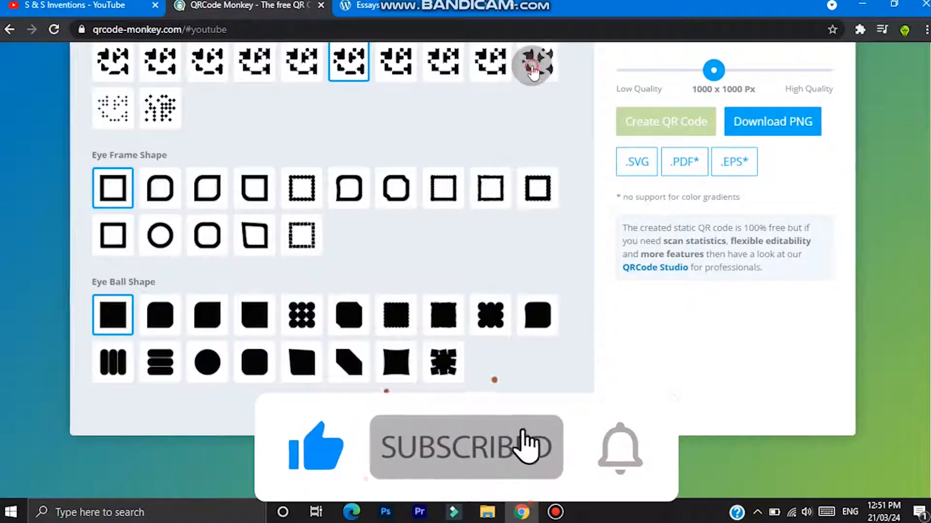
click(534, 72)
scroll(925, 104, up, 1)
scroll(928, 104, up, 1)
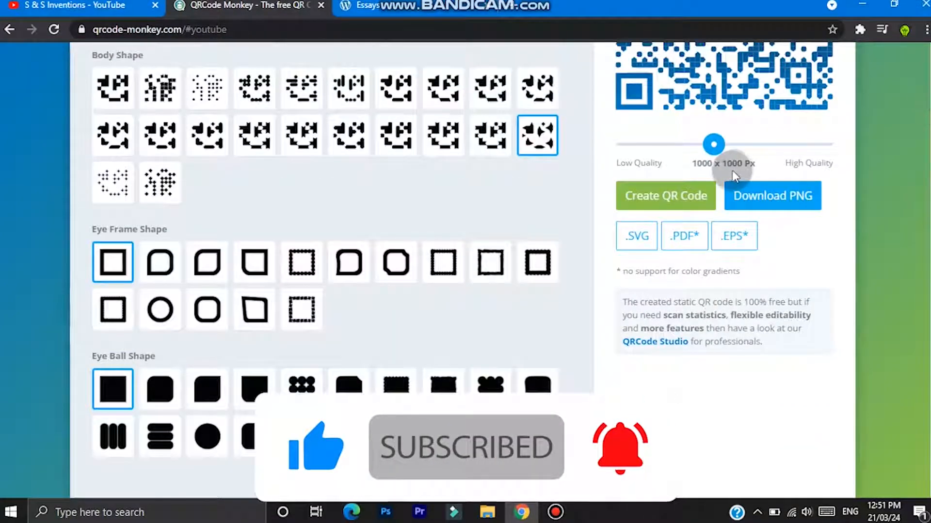
click(669, 322)
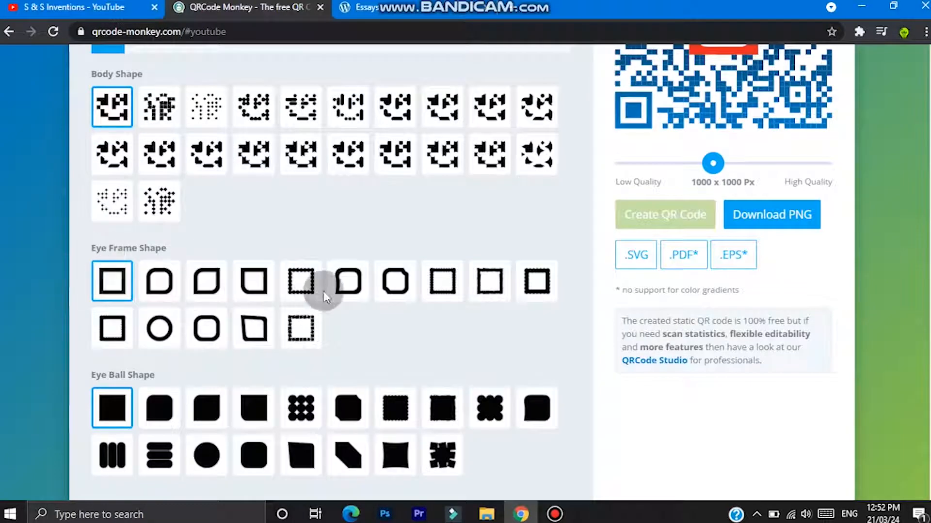
- Set the eye frame shape to the sixth one in the first row and regenerate the QR code
click(344, 291)
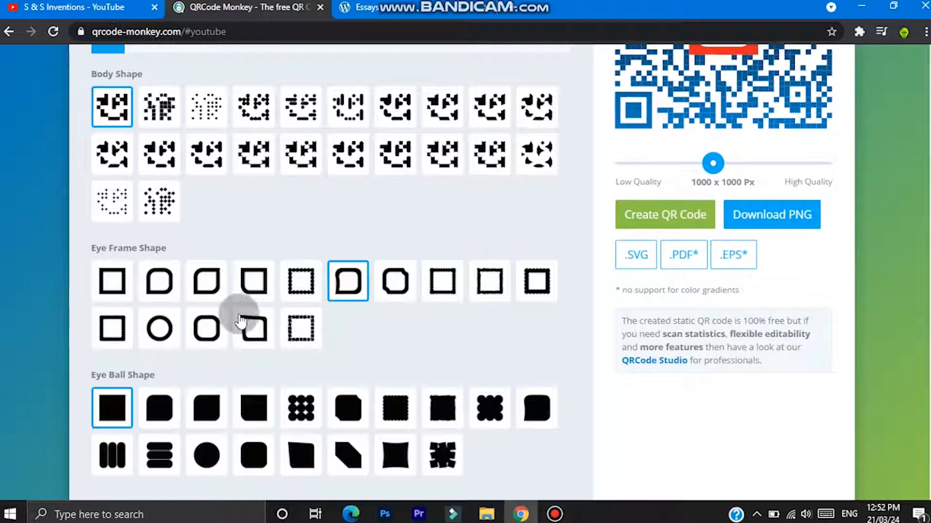
click(636, 216)
scroll(835, 174, up, 3)
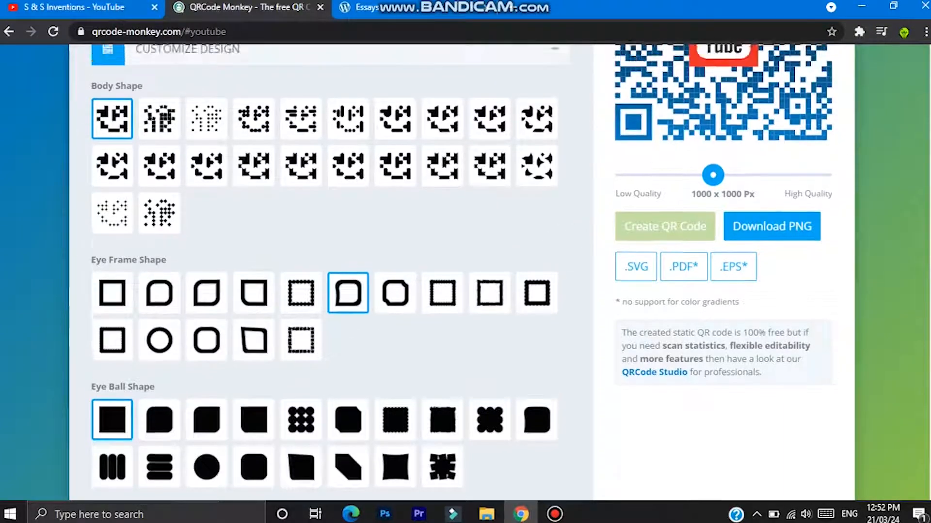
scroll(834, 174, down, 2)
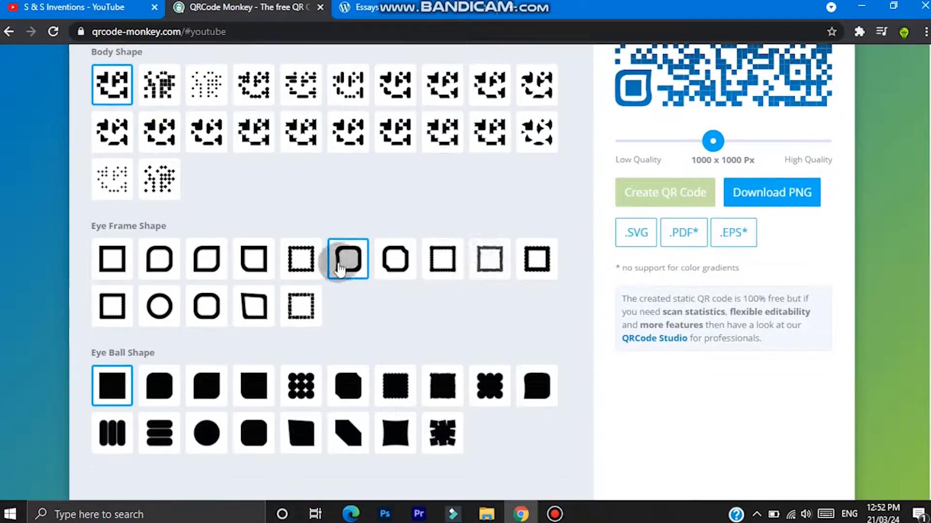
scroll(349, 257, up, 2)
scroll(928, 155, up, 3)
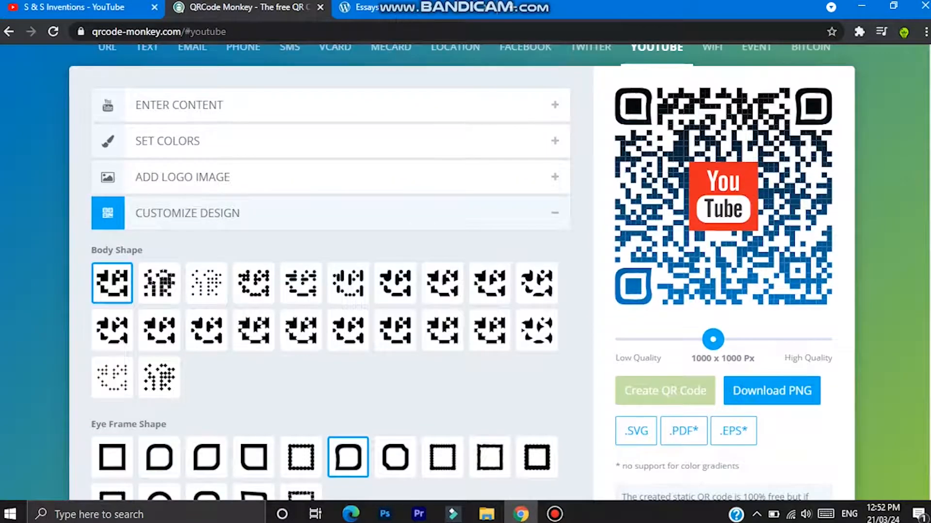
- Set the eye ball shape to the nine-dot grid and regenerate the QR code
scroll(928, 155, down, 7)
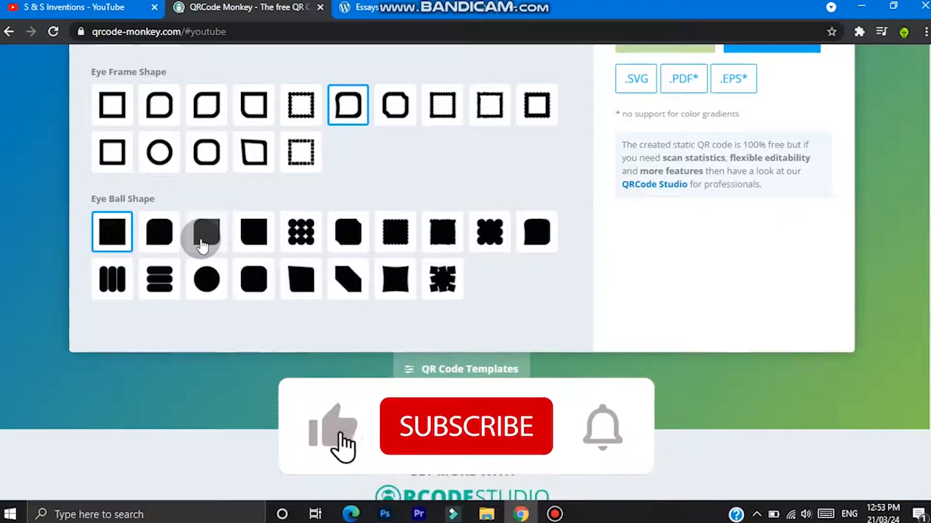
click(297, 235)
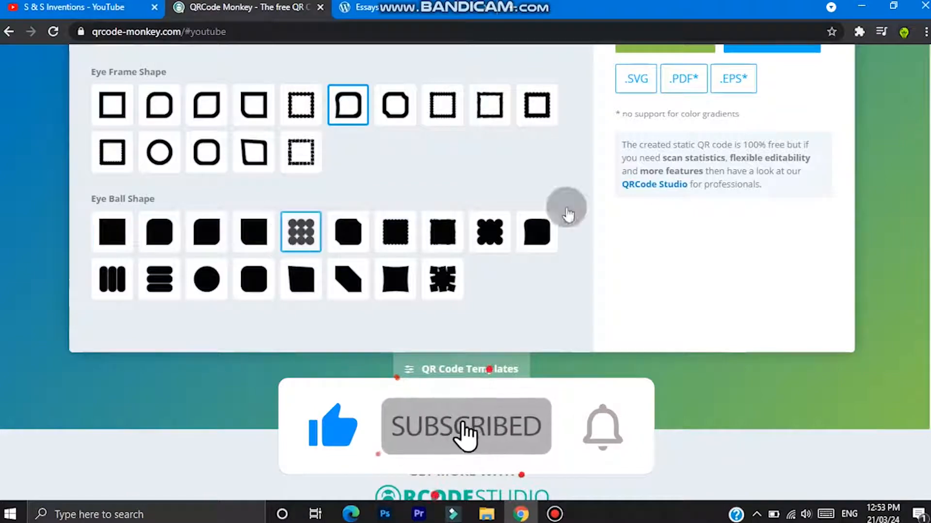
click(644, 48)
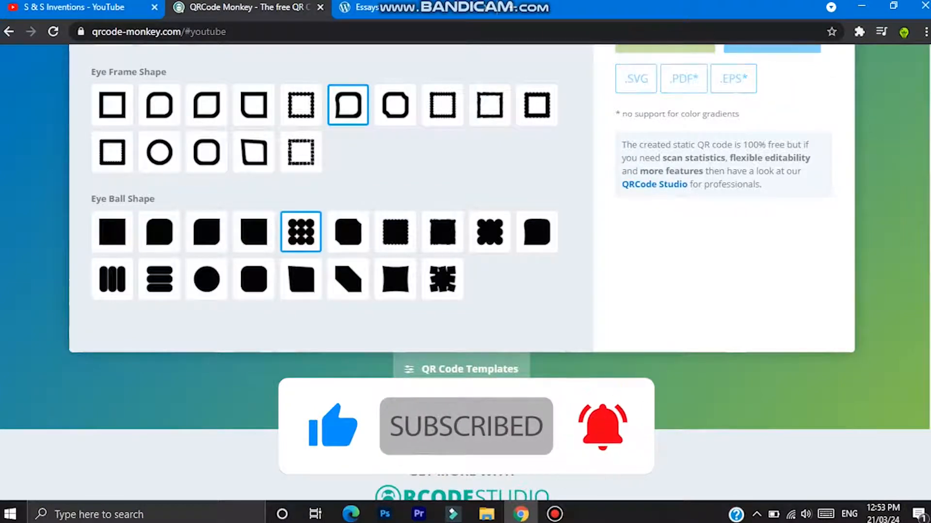
scroll(465, 242, up, 7)
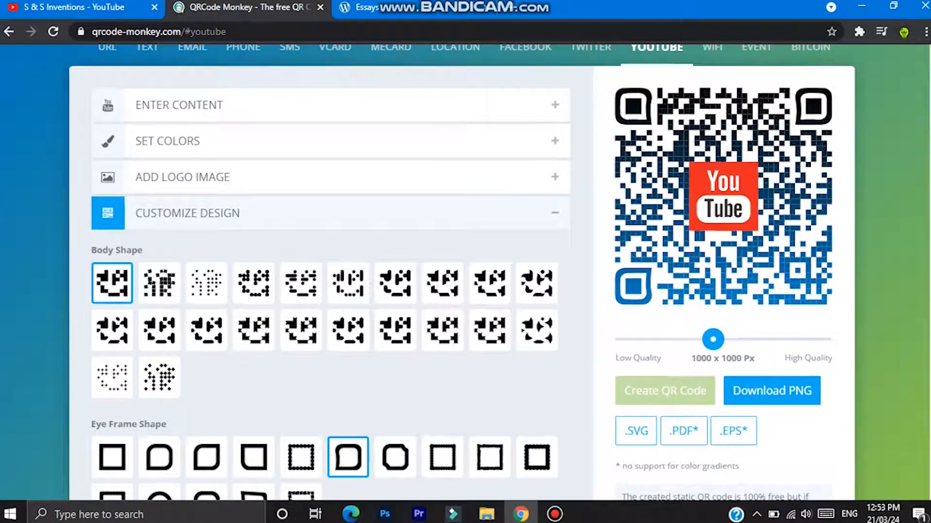
- Apply the Youtube template from the QR code templates and regenerate the QR code
scroll(465, 272, down, 7)
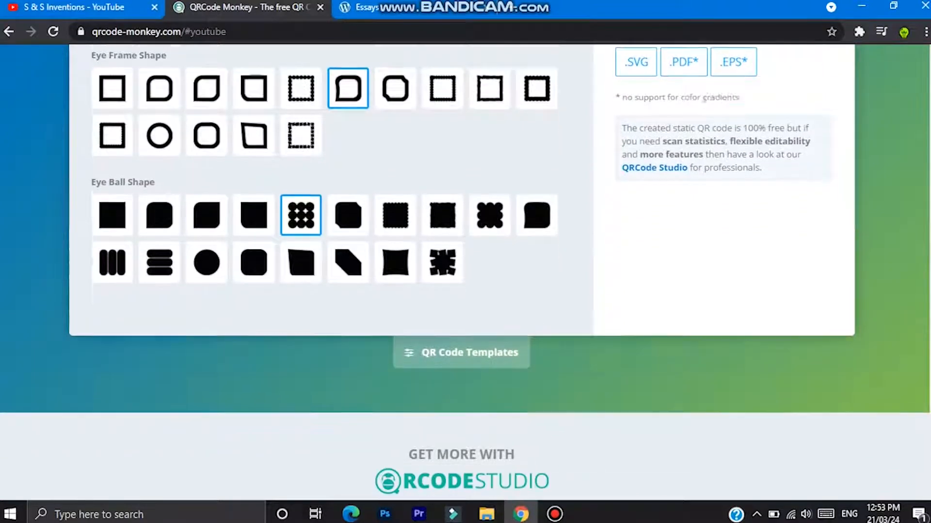
scroll(444, 312, down, 1)
click(435, 305)
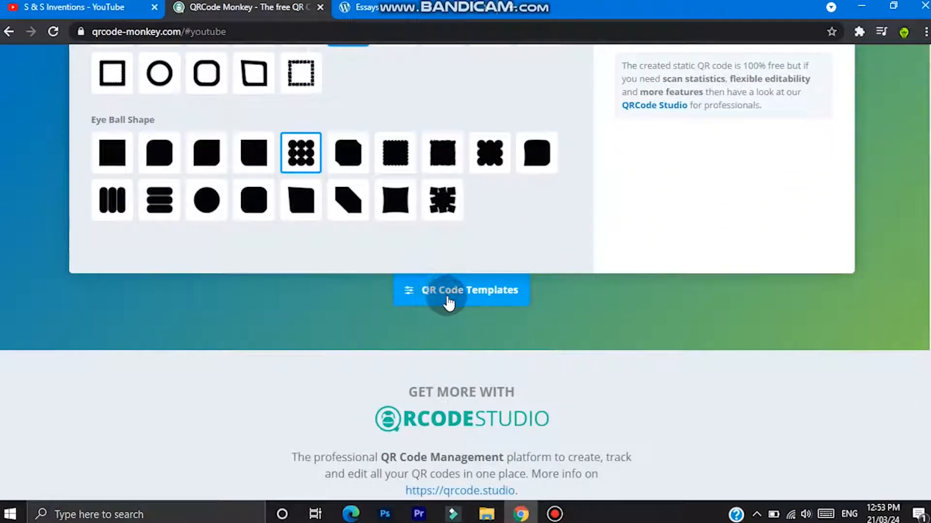
click(447, 298)
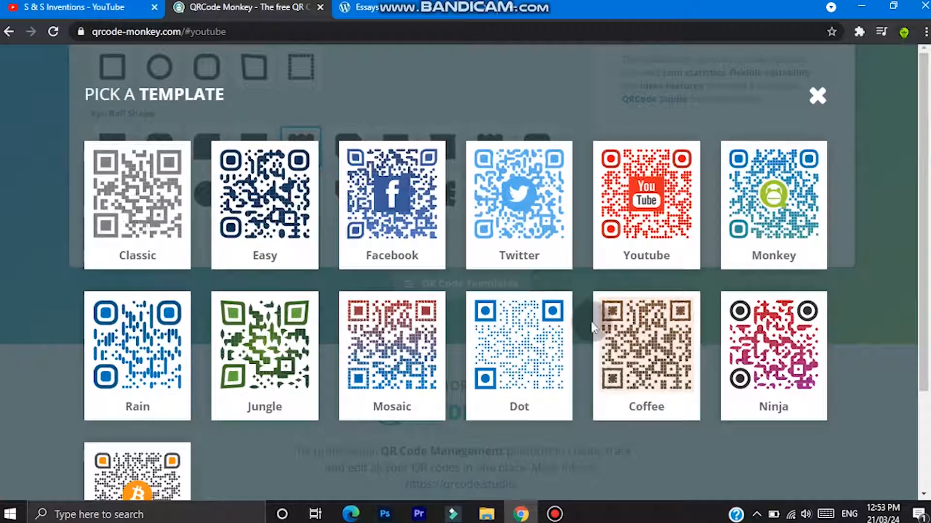
click(635, 240)
click(660, 415)
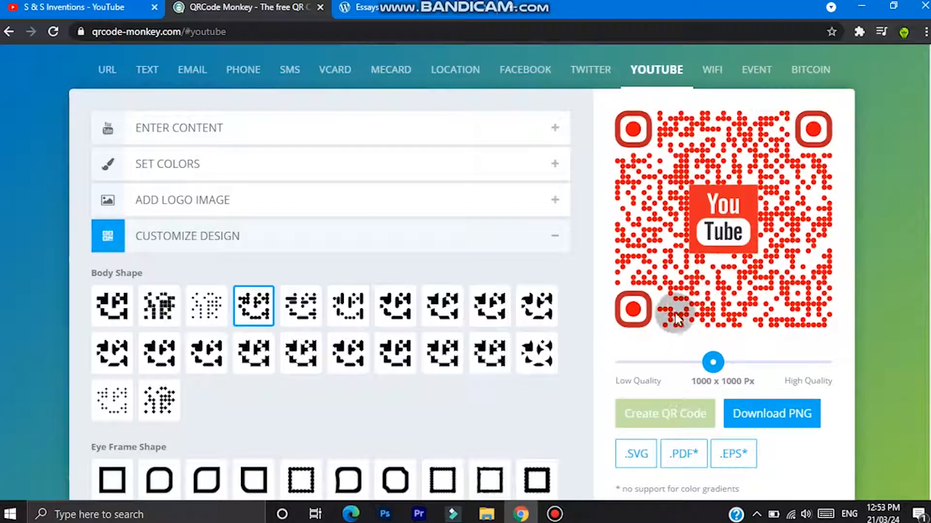
- Download the QR code as a PNG and open the qr-code image from the Downloads folder in File Explorer
click(746, 417)
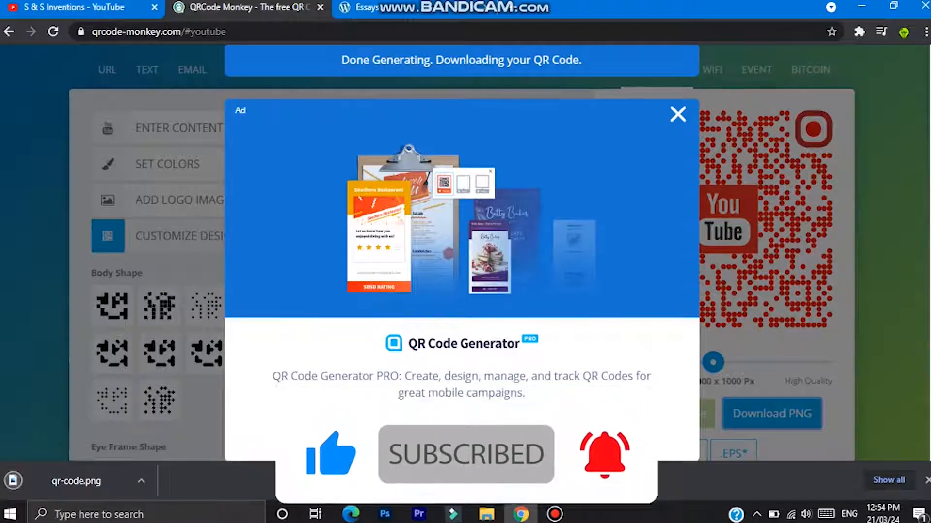
click(479, 517)
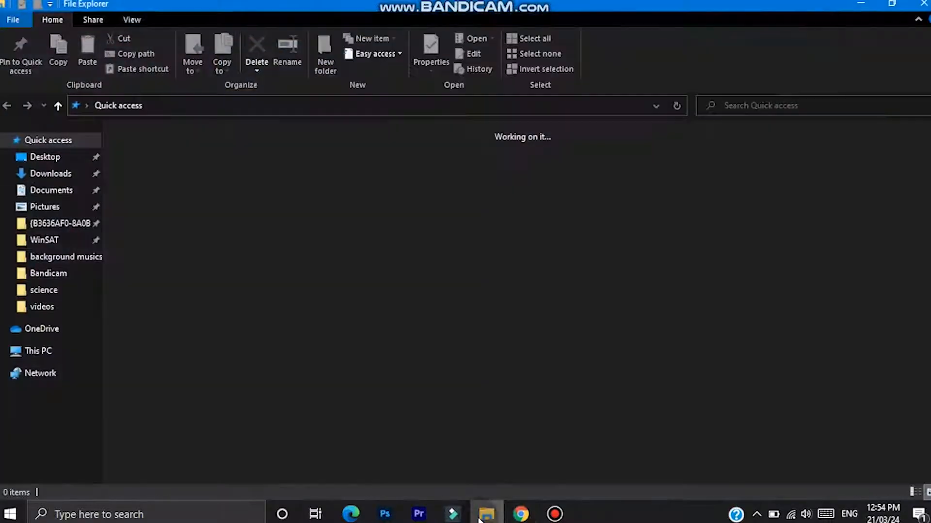
click(35, 175)
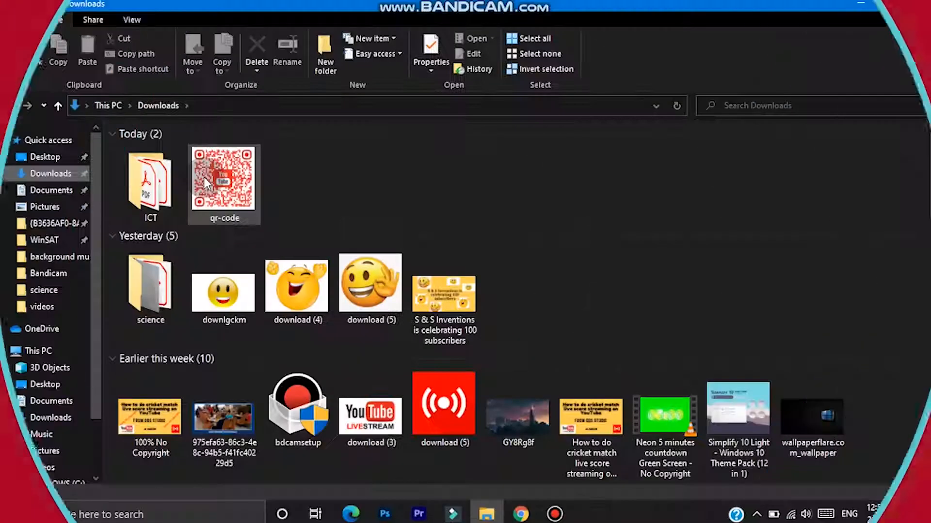
double_click(206, 184)
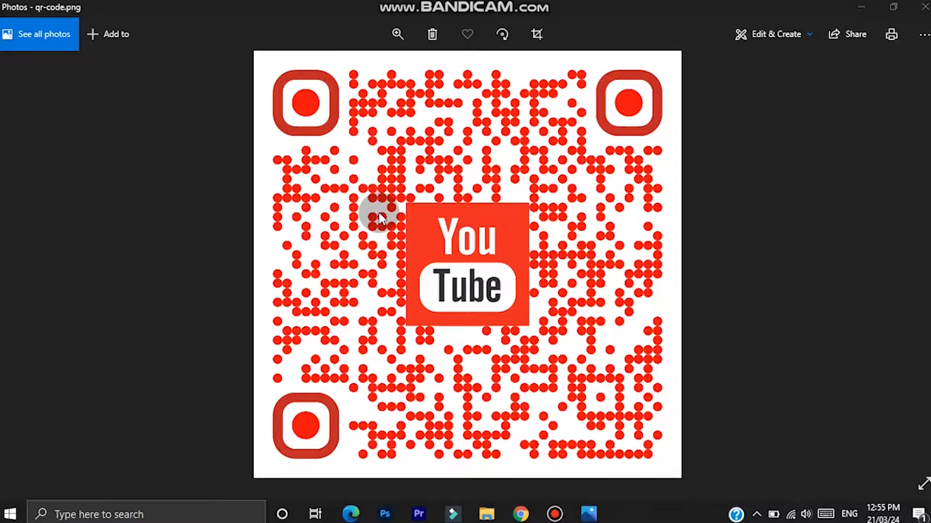